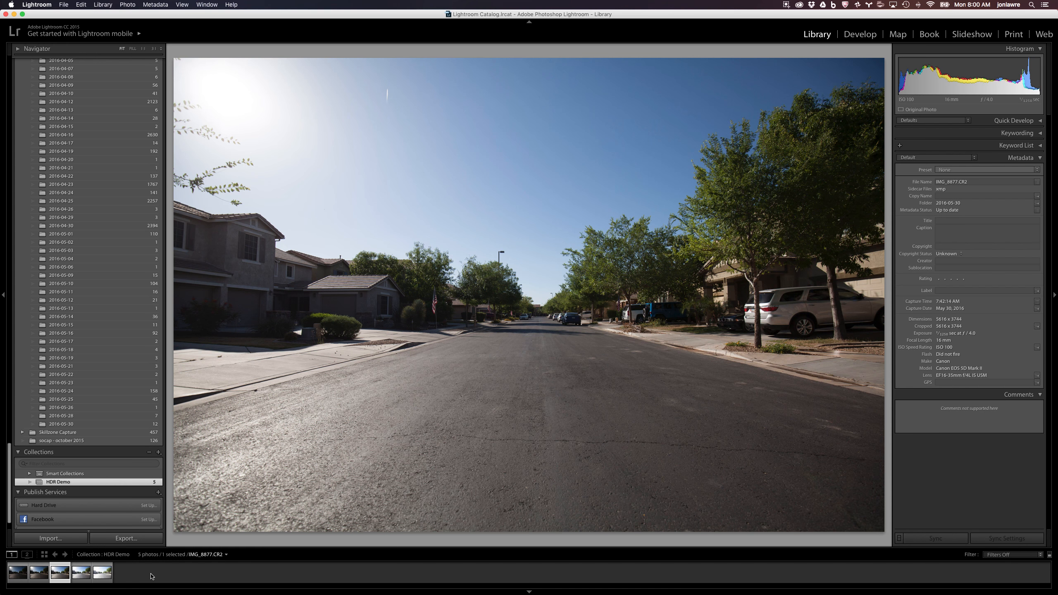
# Step: Review the five bracketed street exposures in the HDR Demo collection one after another, from darkest to brightest
pyautogui.click(19, 574)
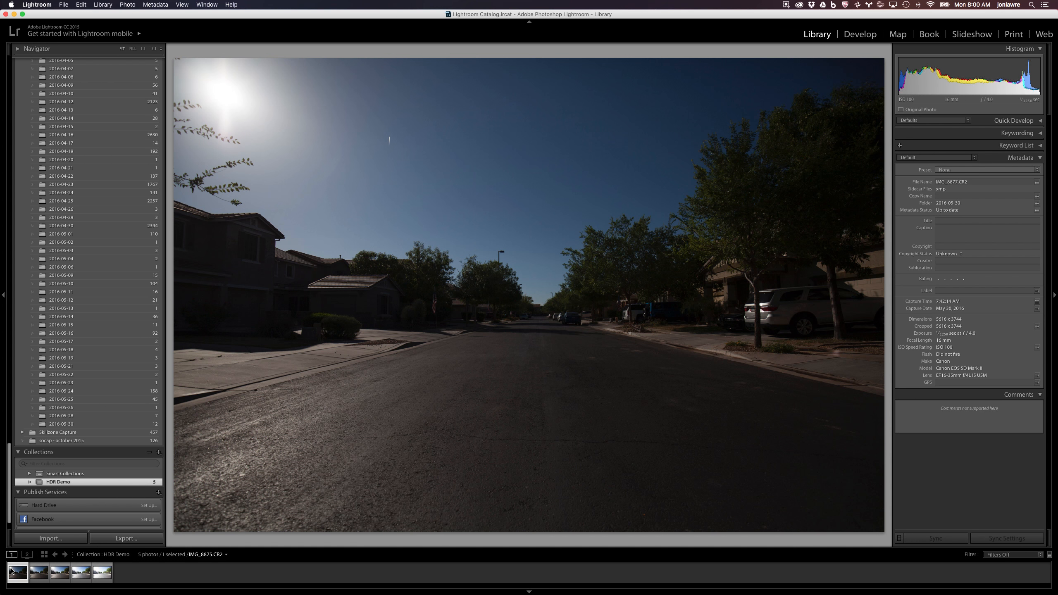
pyautogui.click(35, 580)
pyautogui.click(60, 577)
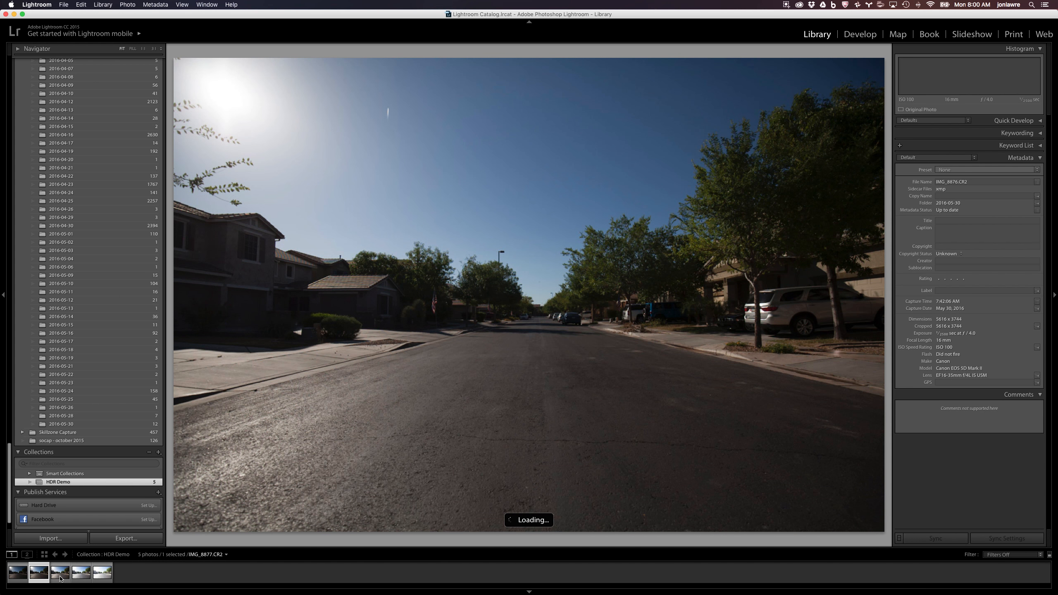
pyautogui.click(85, 577)
pyautogui.click(106, 576)
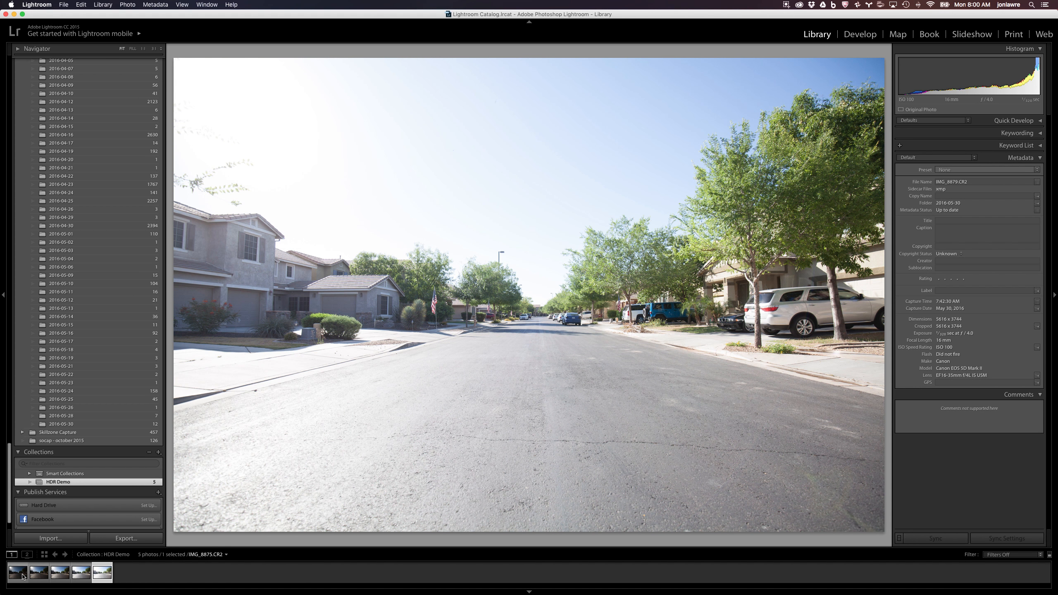
# Step: Merge all five bracketed exposures into an HDR photo with Auto Align on, Auto Tone off and Deghost Amount None
pyautogui.press('super+a')
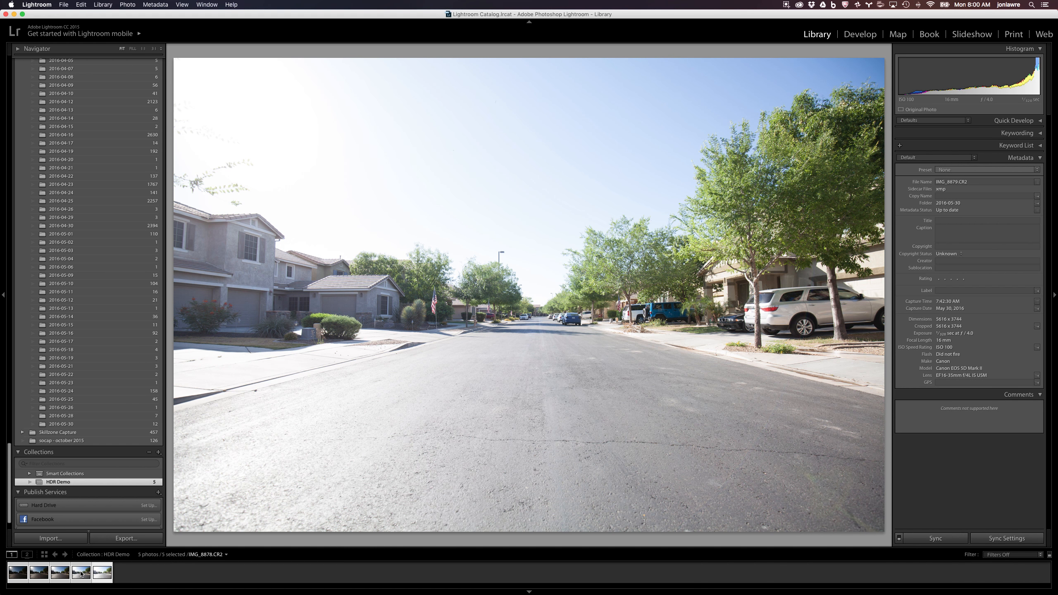
pyautogui.rightClick(81, 575)
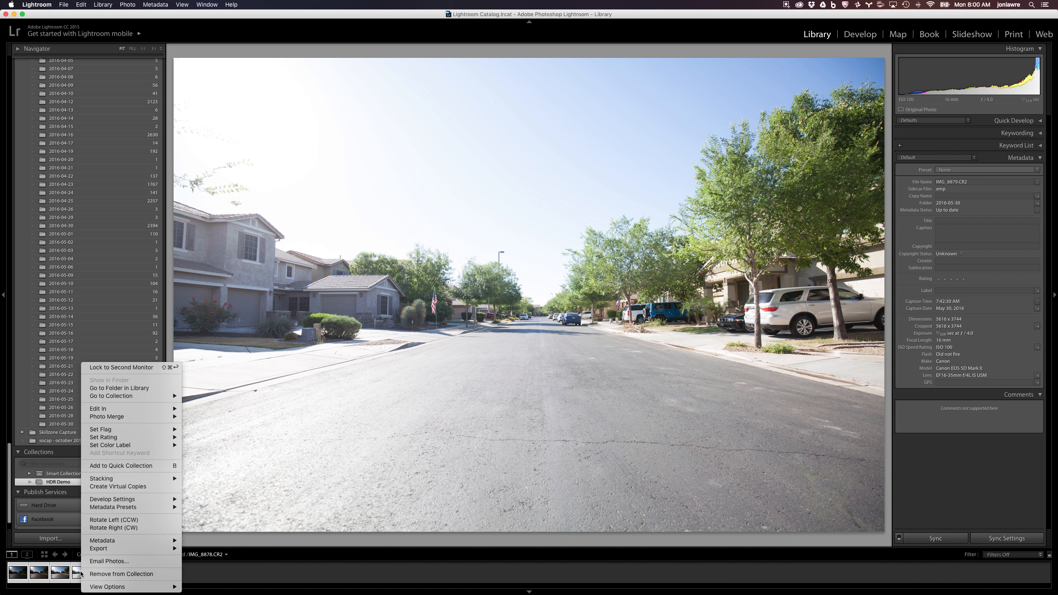
pyautogui.moveTo(129, 416)
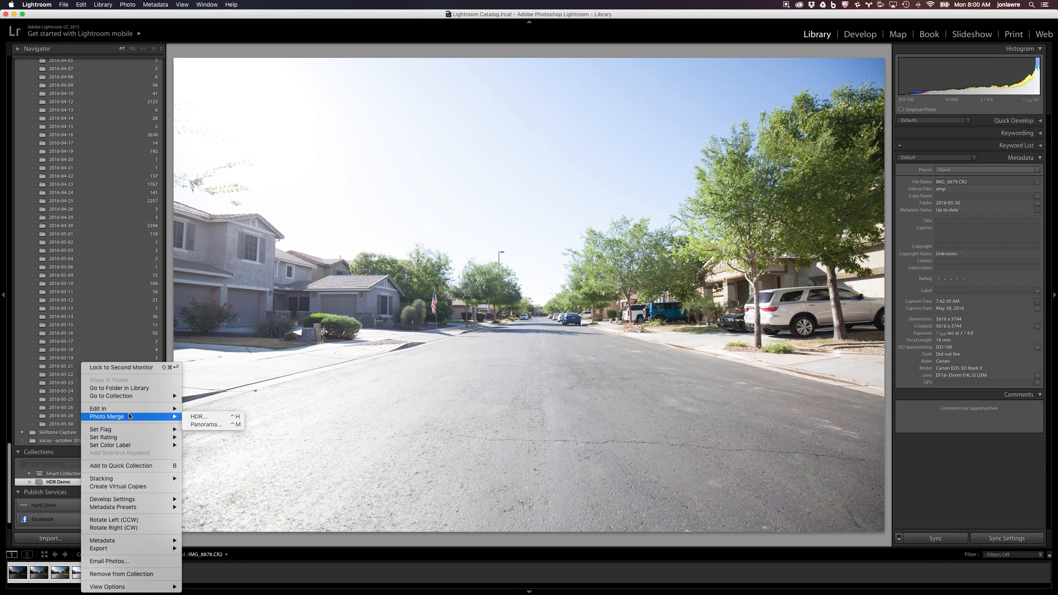
pyautogui.click(216, 418)
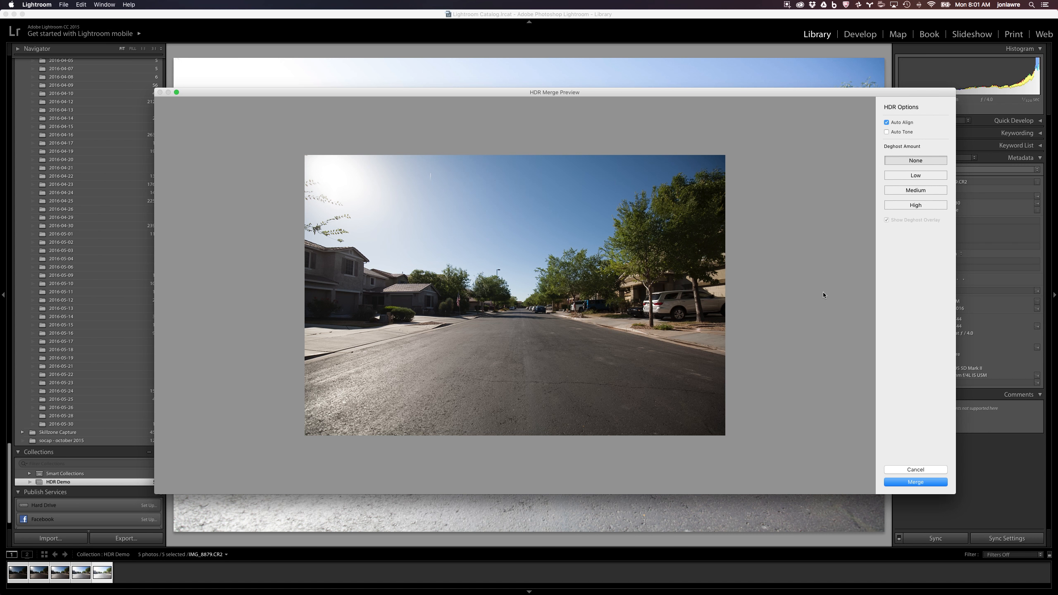
pyautogui.click(920, 483)
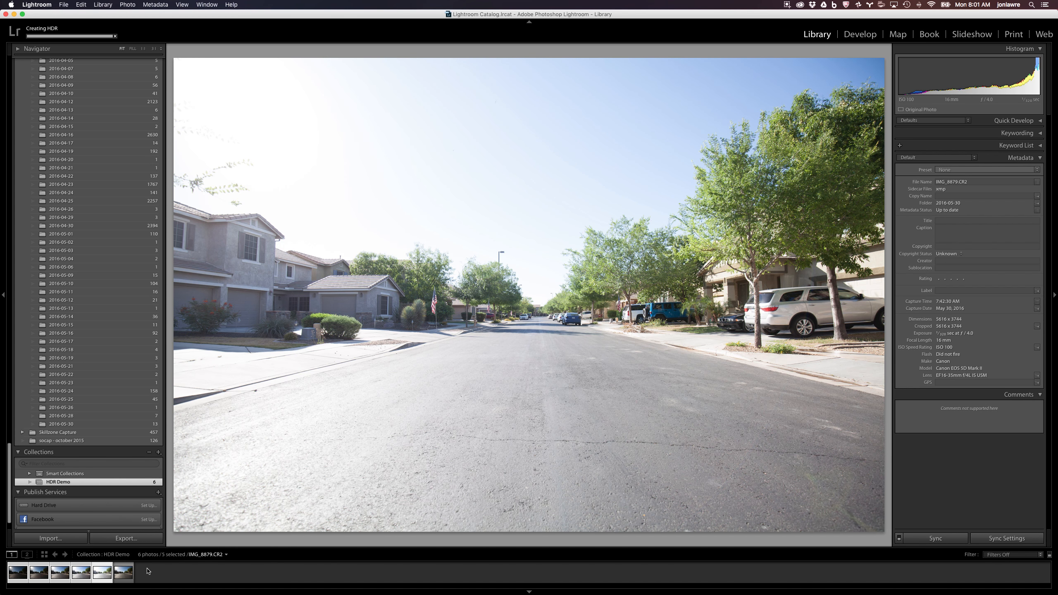
# Step: Open the merged HDR photo for developing and set the Exposure of the middle bracket IMG_8877.CR2 to +0.05
pyautogui.click(123, 577)
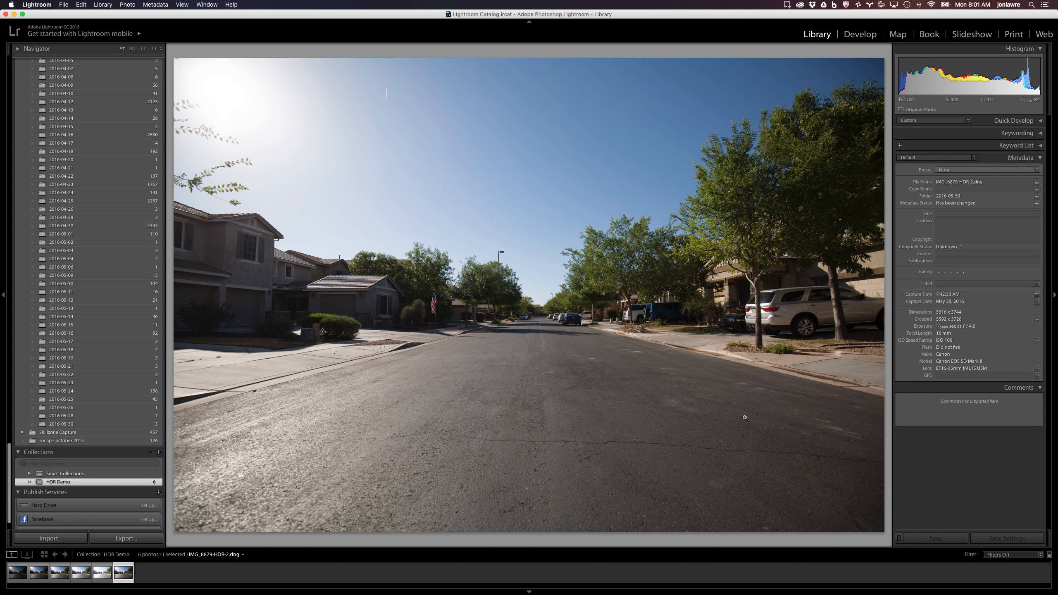
pyautogui.click(864, 34)
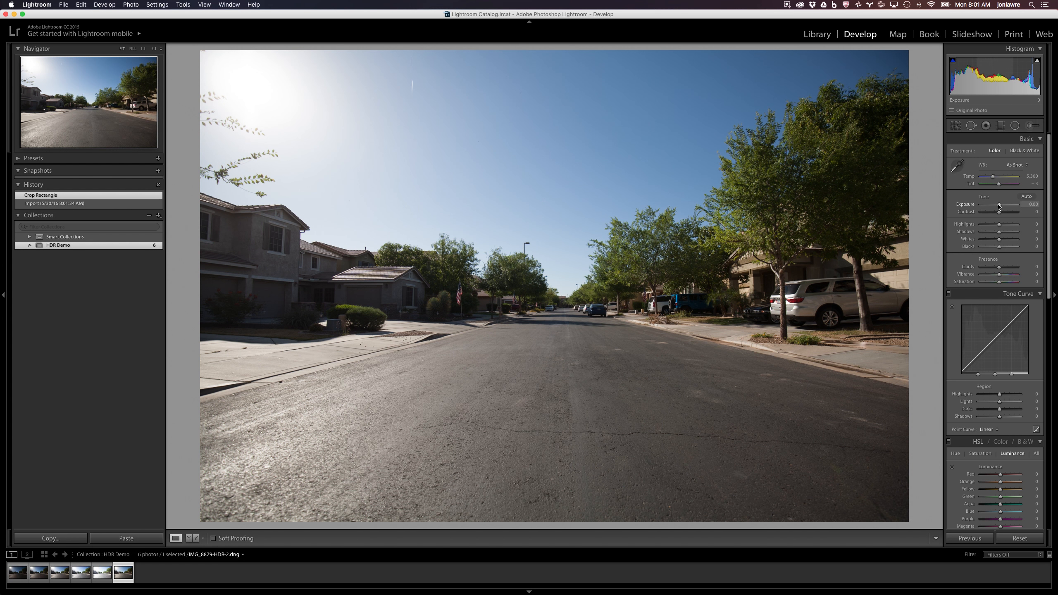
pyautogui.click(60, 573)
pyautogui.moveTo(999, 205)
pyautogui.mouseDown()
pyautogui.moveTo(1028, 206)
pyautogui.moveTo(1000, 207)
pyautogui.mouseUp()
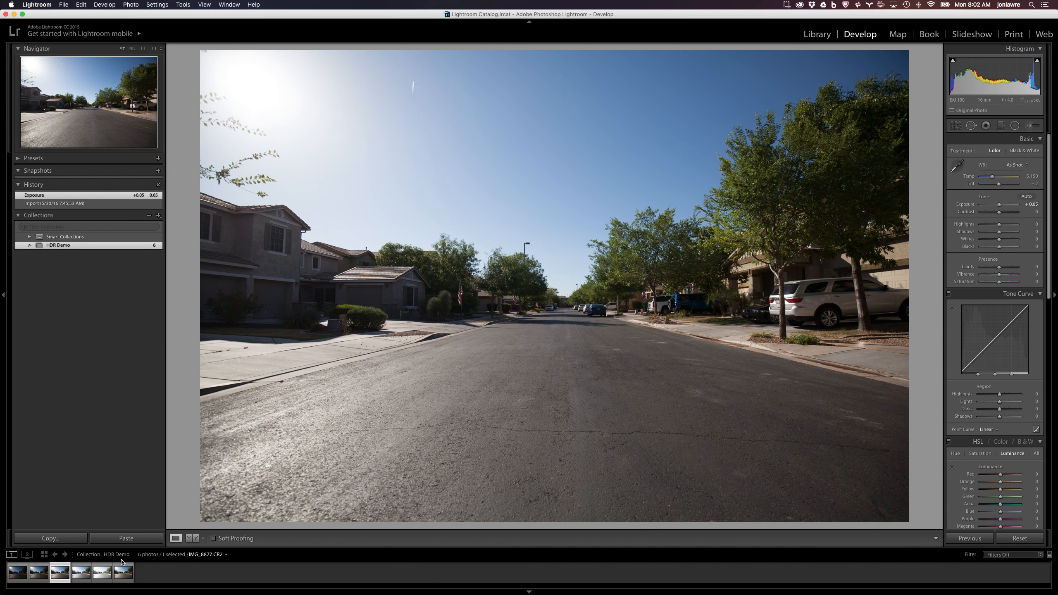
# Step: Try an Exposure of +0.05 on the merged HDR photo and reset it to 0
pyautogui.click(129, 570)
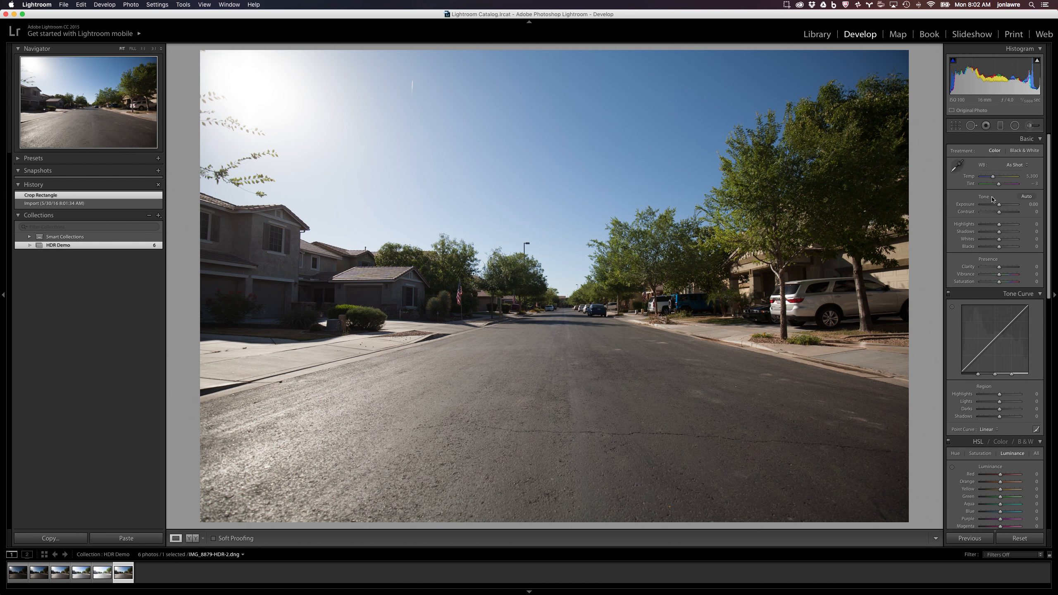
pyautogui.moveTo(998, 210)
pyautogui.mouseDown()
pyautogui.moveTo(1028, 207)
pyautogui.moveTo(976, 209)
pyautogui.moveTo(999, 208)
pyautogui.mouseUp()
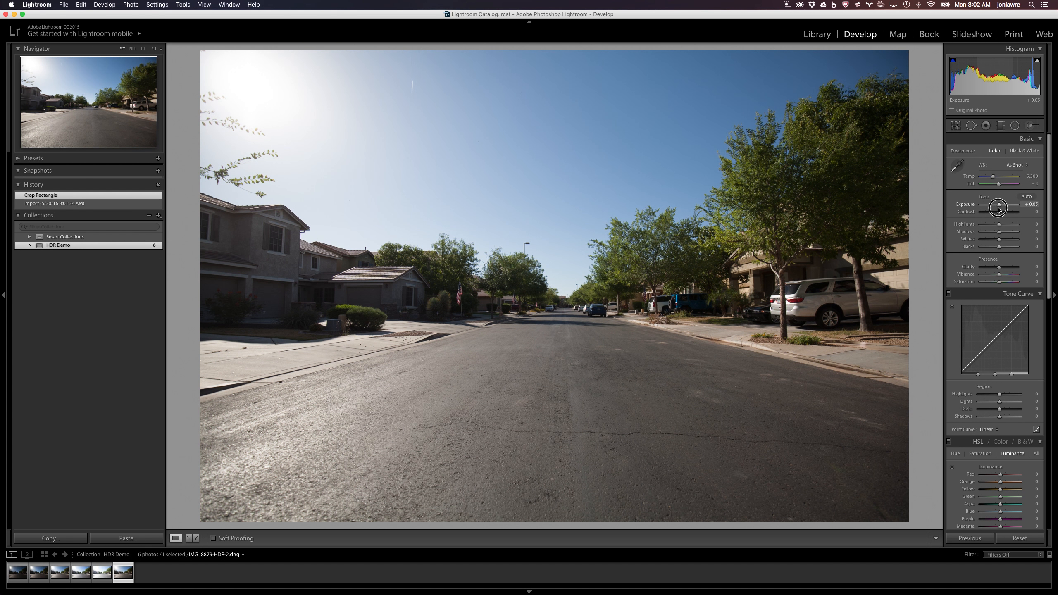
pyautogui.click(1035, 205)
pyautogui.write('0')
pyautogui.press('Return')
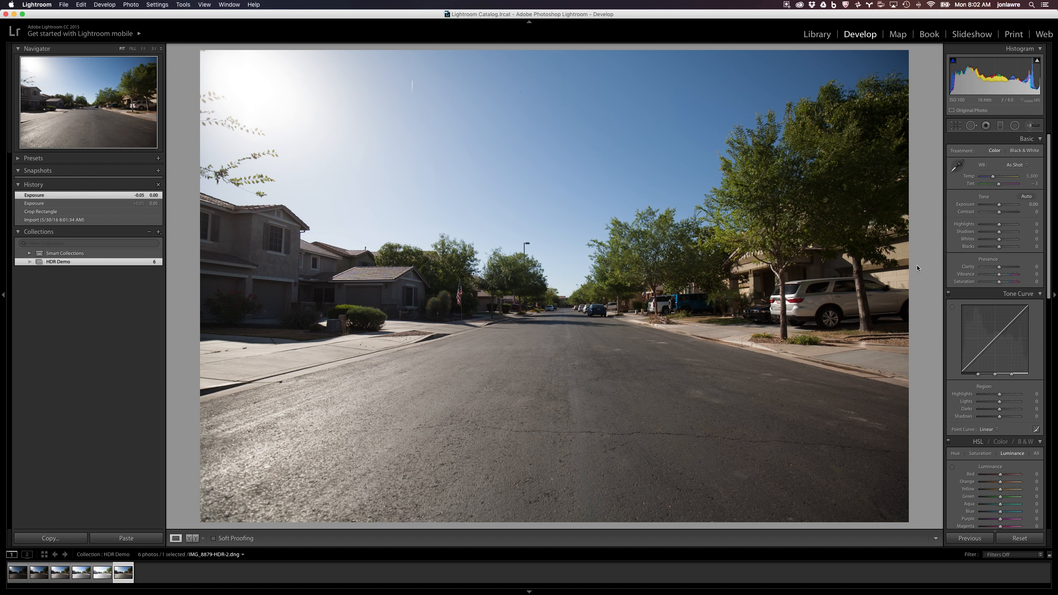
# Step: Set Shadows to +100 on the single exposure IMG_8877.CR2 and examine the shaded garage door up close for noise
pyautogui.click(60, 573)
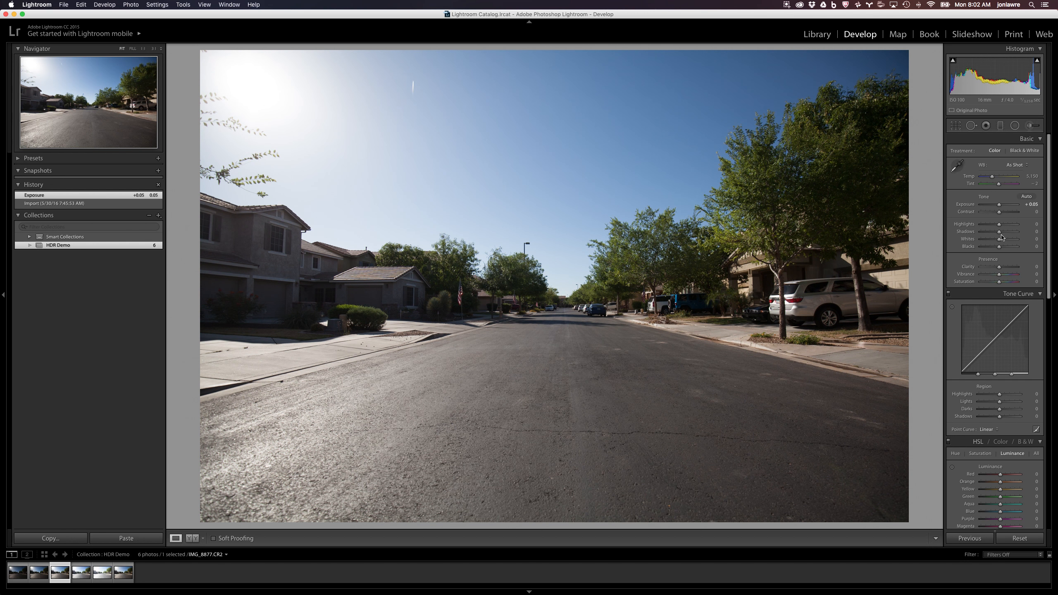
pyautogui.moveTo(999, 232); pyautogui.dragTo(1037, 234)
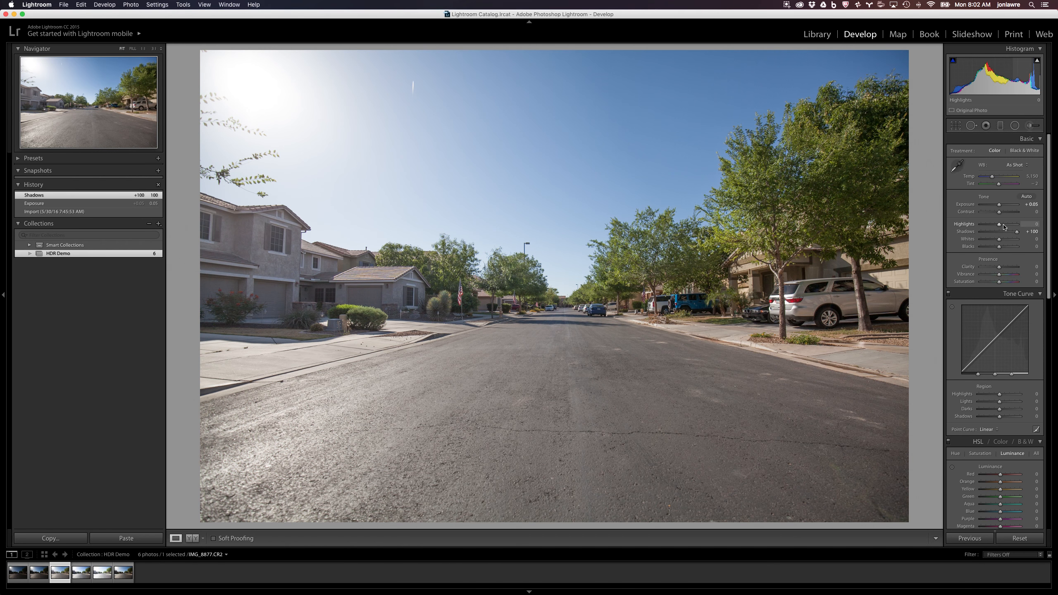
pyautogui.click(275, 303)
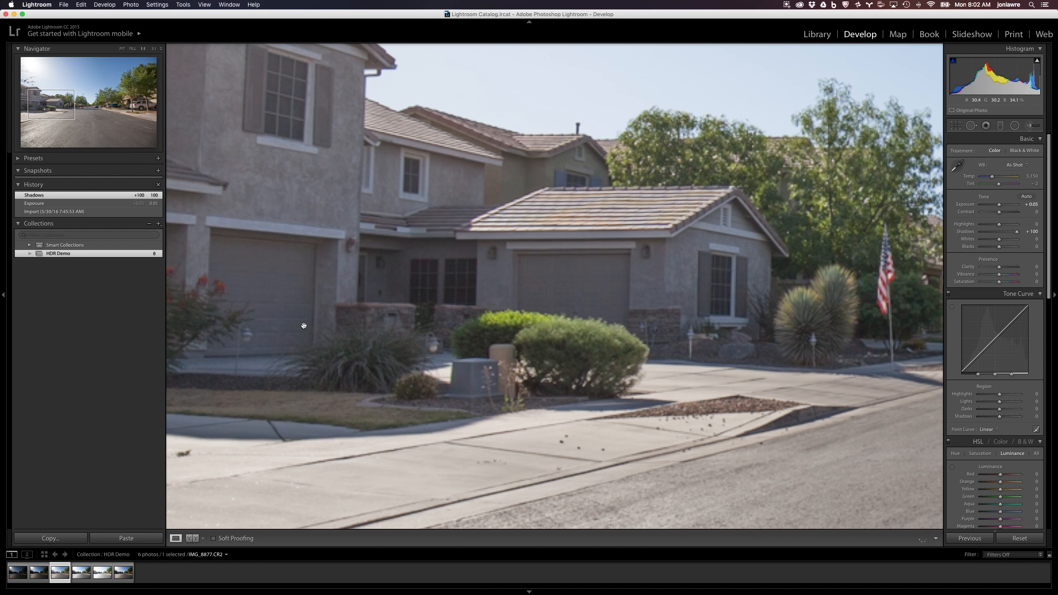
pyautogui.moveTo(289, 299); pyautogui.dragTo(391, 291)
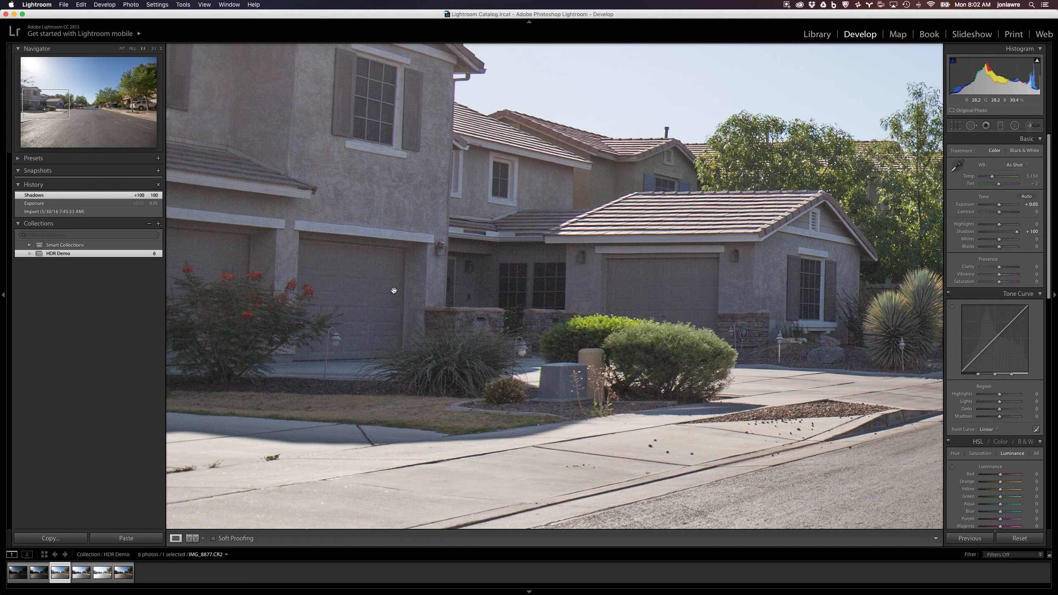
pyautogui.click(153, 48)
pyautogui.moveTo(384, 294); pyautogui.dragTo(708, 275)
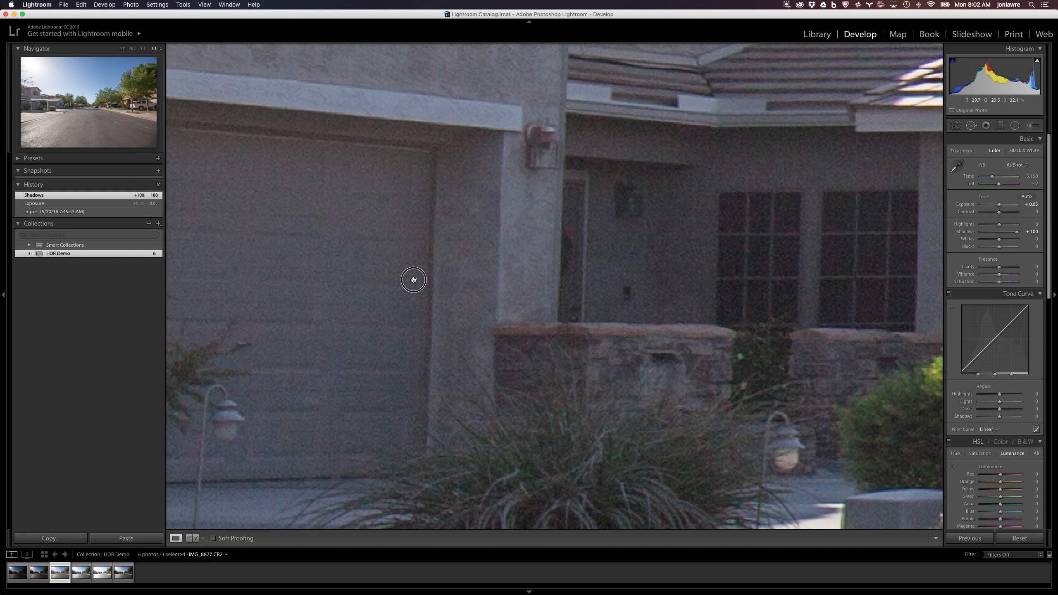
pyautogui.moveTo(413, 279); pyautogui.dragTo(626, 262)
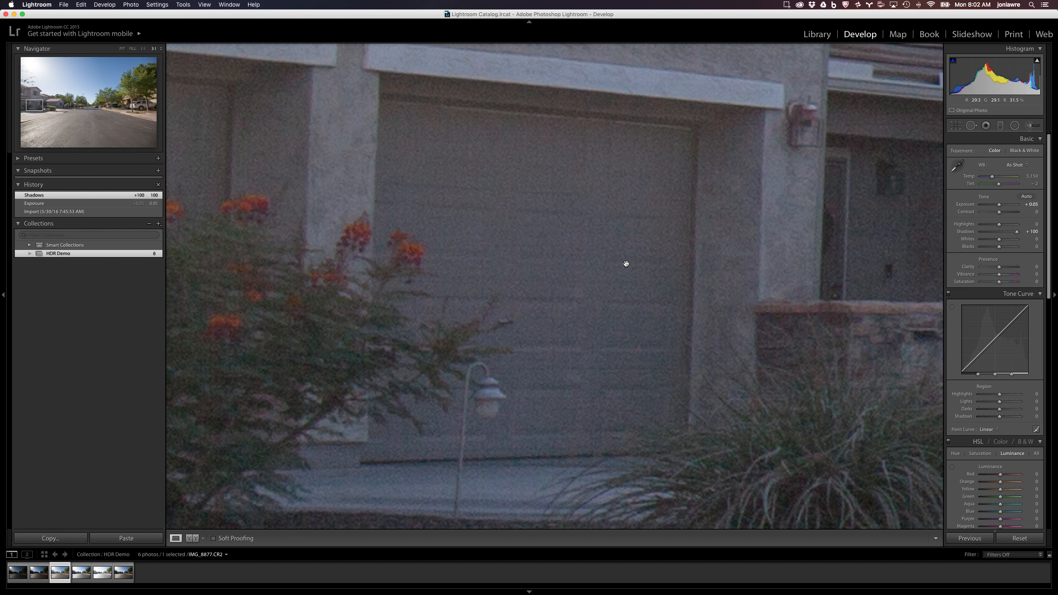
pyautogui.click(569, 229)
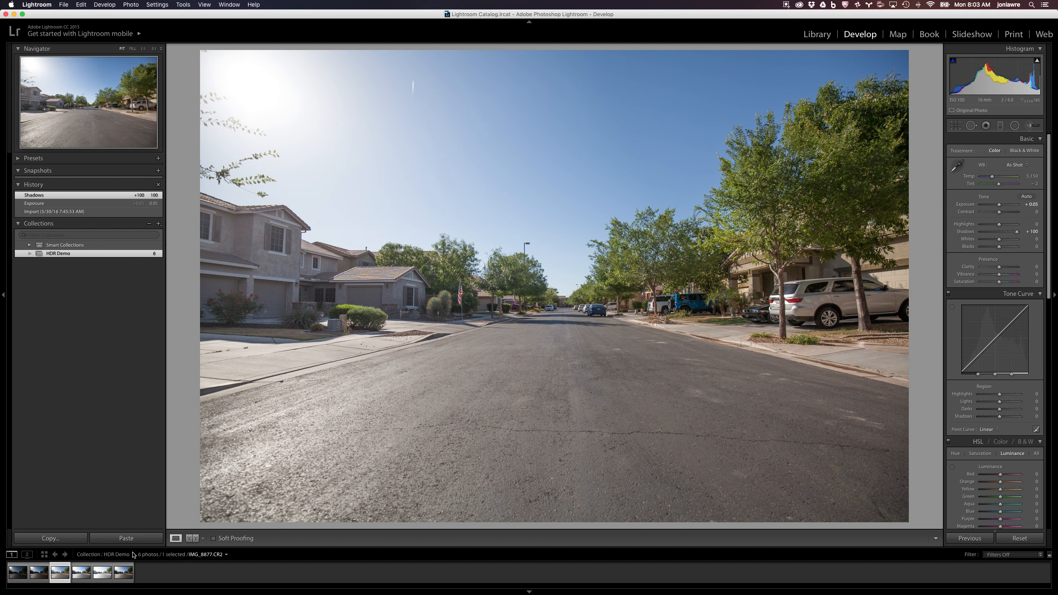
# Step: Set Shadows to +100 on the merged HDR photo and compare its magnified garage door with that of IMG_8877.CR2
pyautogui.click(124, 573)
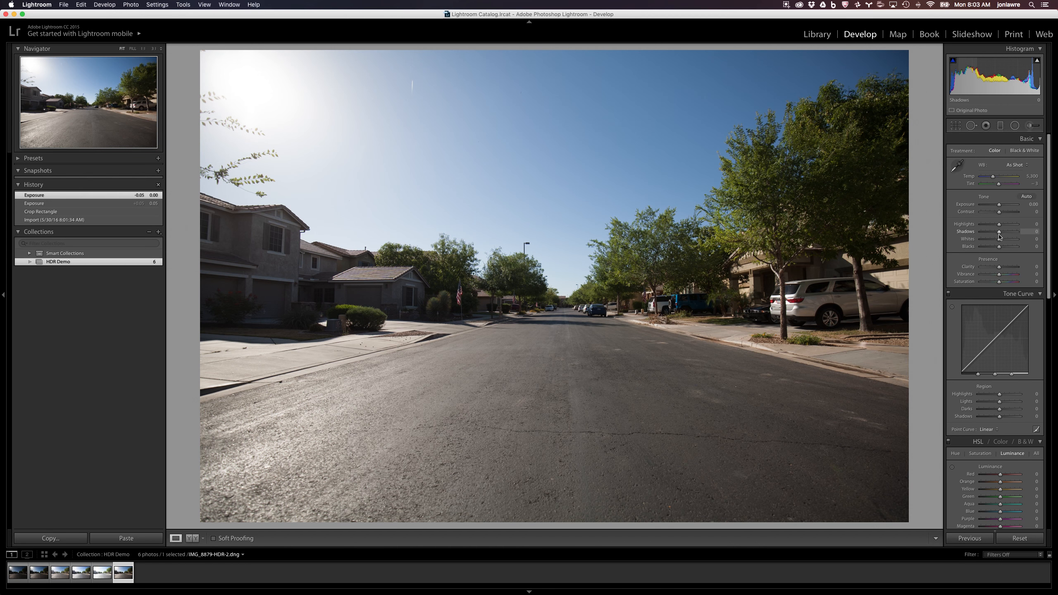
pyautogui.moveTo(999, 231); pyautogui.dragTo(1042, 233)
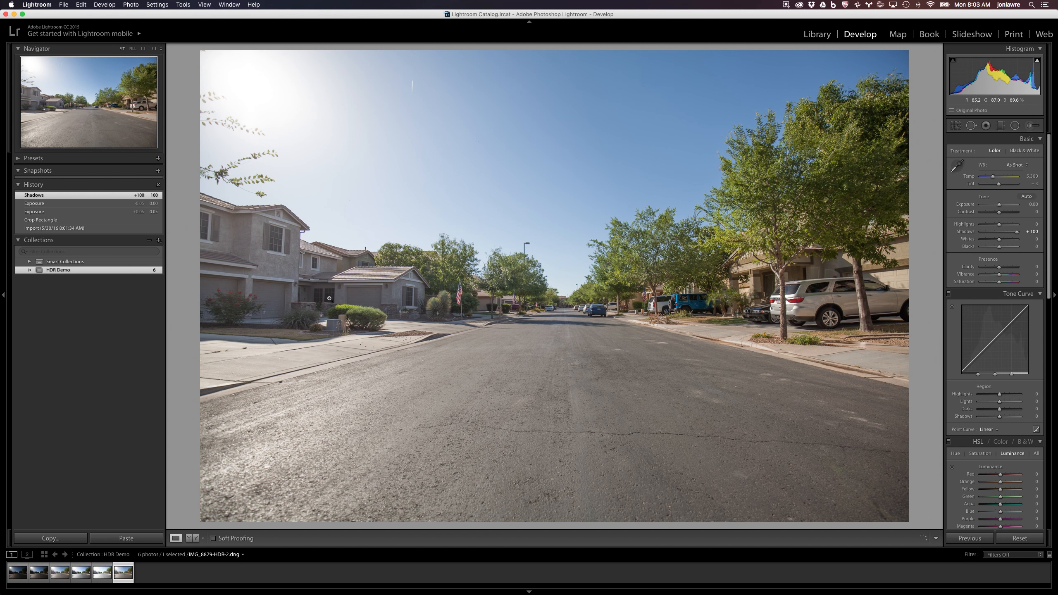
pyautogui.click(264, 299)
pyautogui.moveTo(326, 318); pyautogui.dragTo(628, 300)
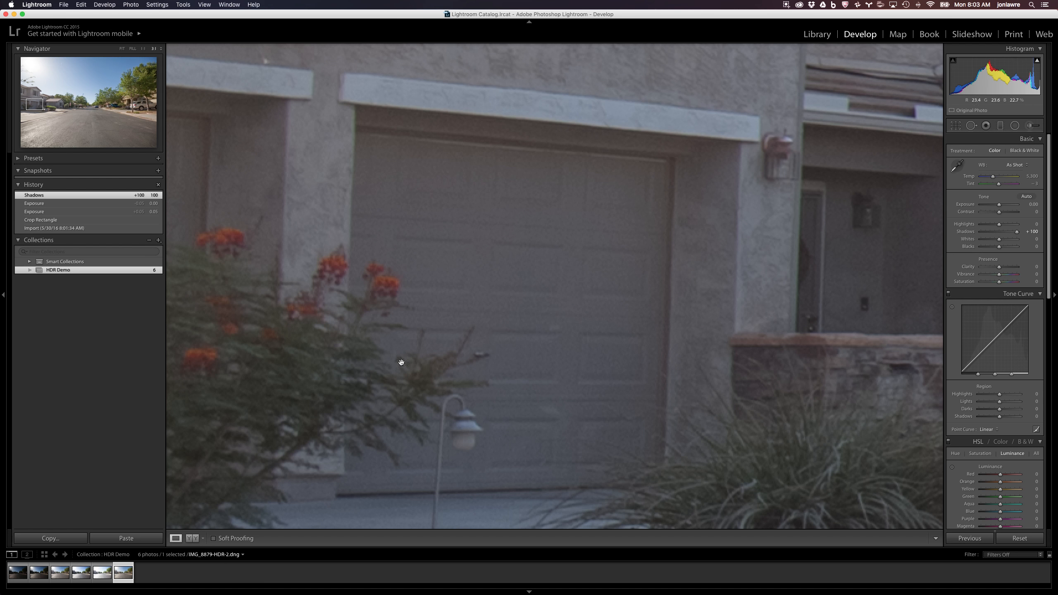
pyautogui.click(62, 574)
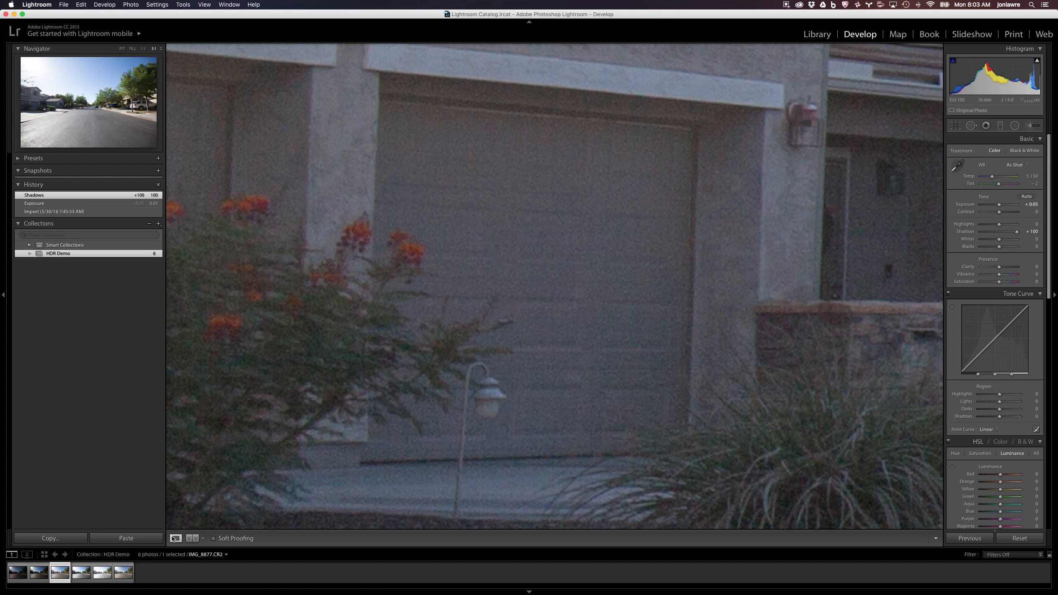
pyautogui.click(121, 575)
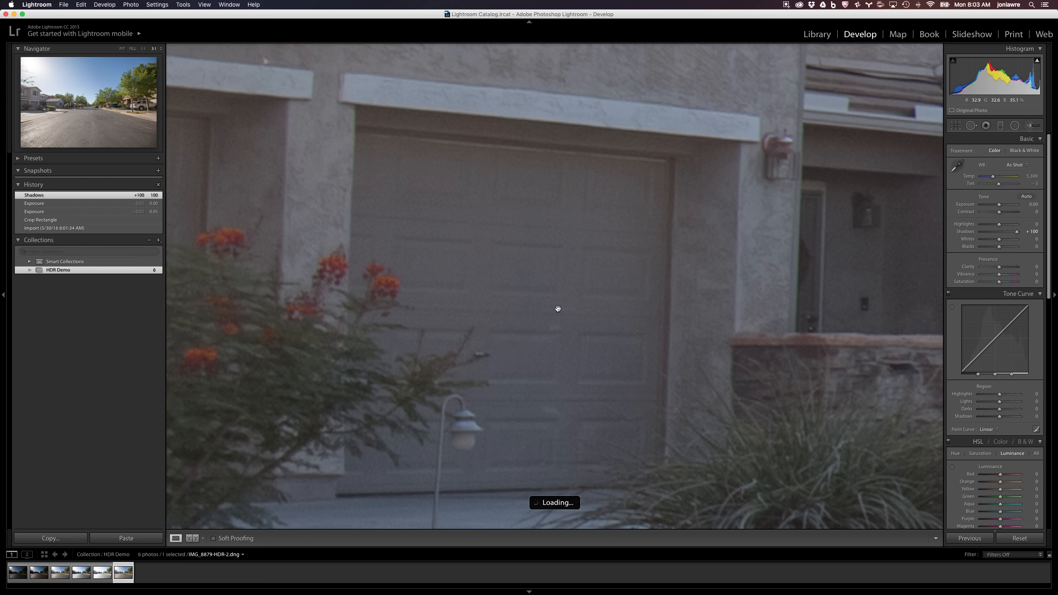
# Step: Set Highlights and Whites to -100 on the merged HDR photo to recover the bright sky around the sun
pyautogui.click(556, 320)
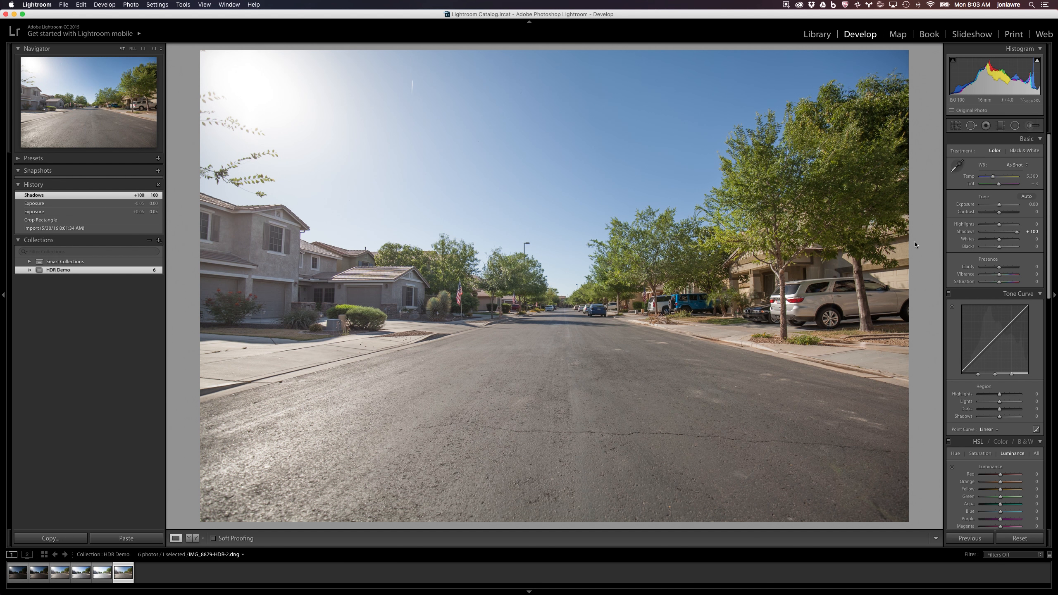
pyautogui.moveTo(999, 225); pyautogui.dragTo(959, 240)
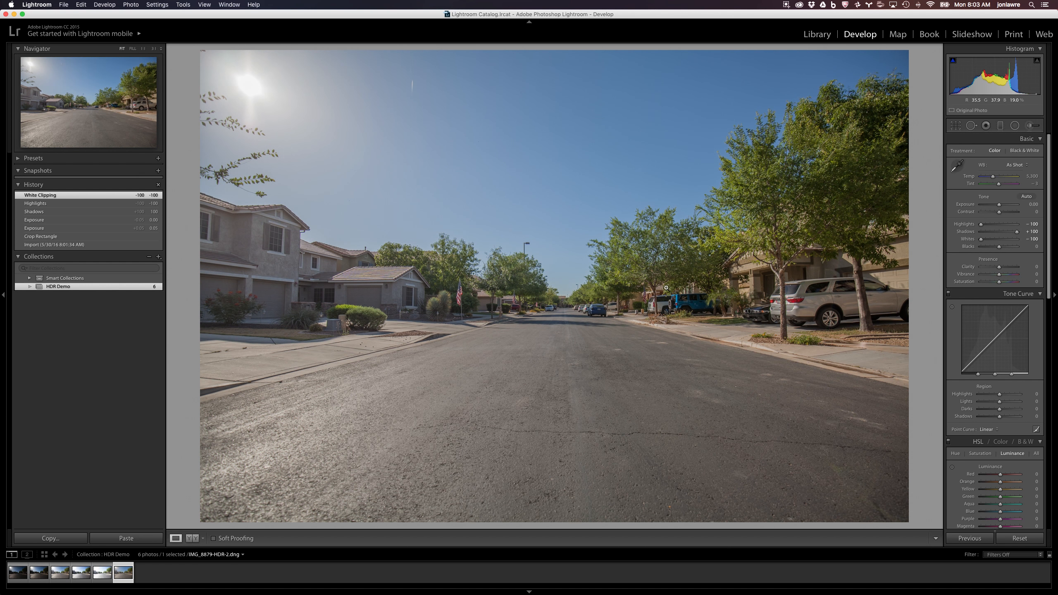